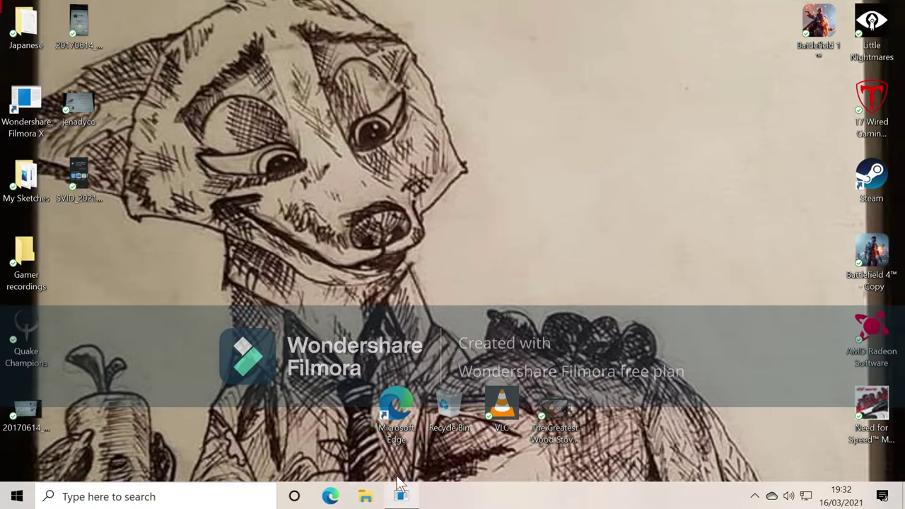
Launch Edge and search Bing for 'iriun webcam download'
{"action": "double_click", "coordinate": [399, 413]}
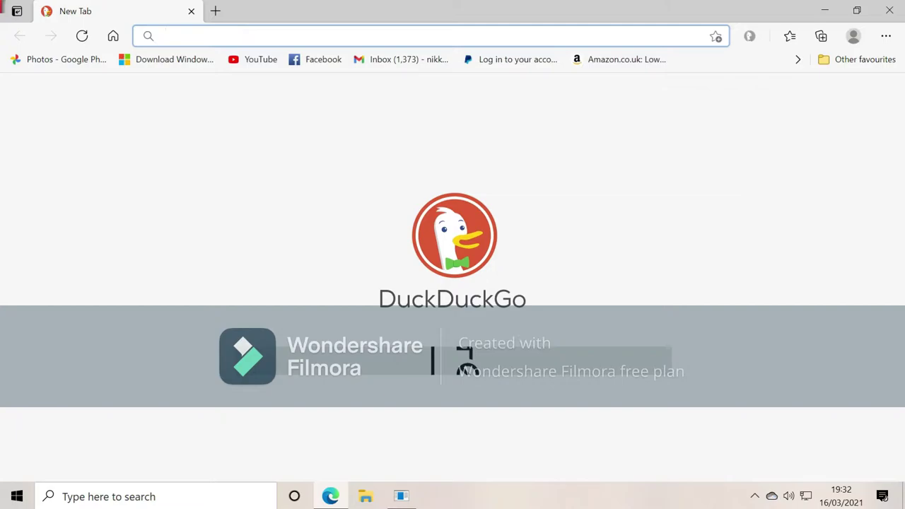
{"action": "left_click", "coordinate": [235, 36]}
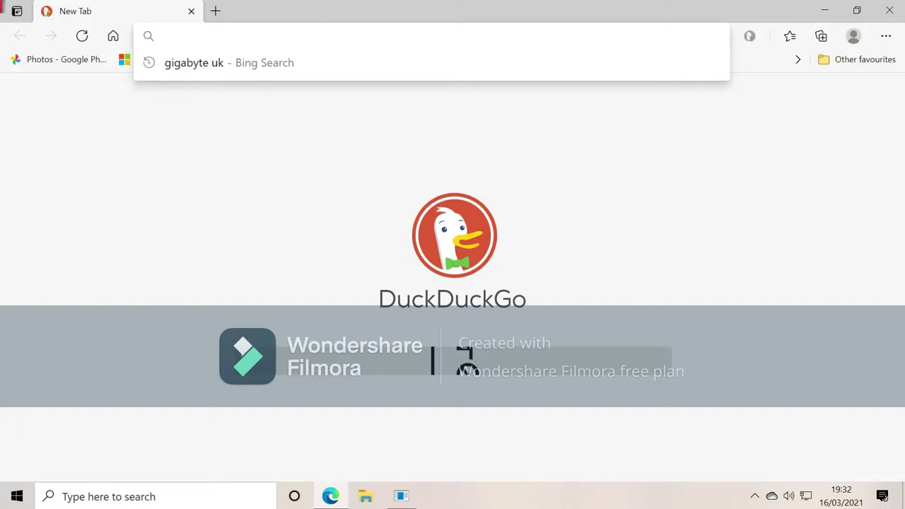
{"action": "type", "text": "iriu"}
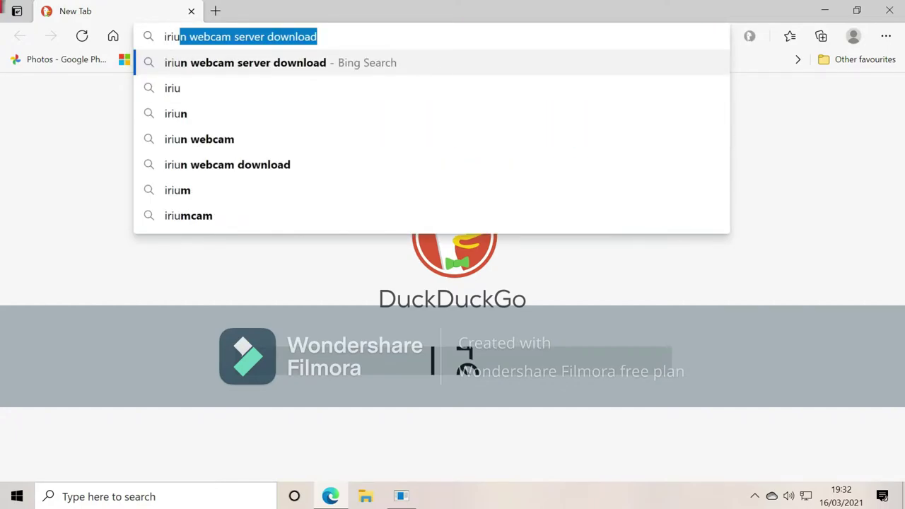
{"action": "type", "text": "n"}
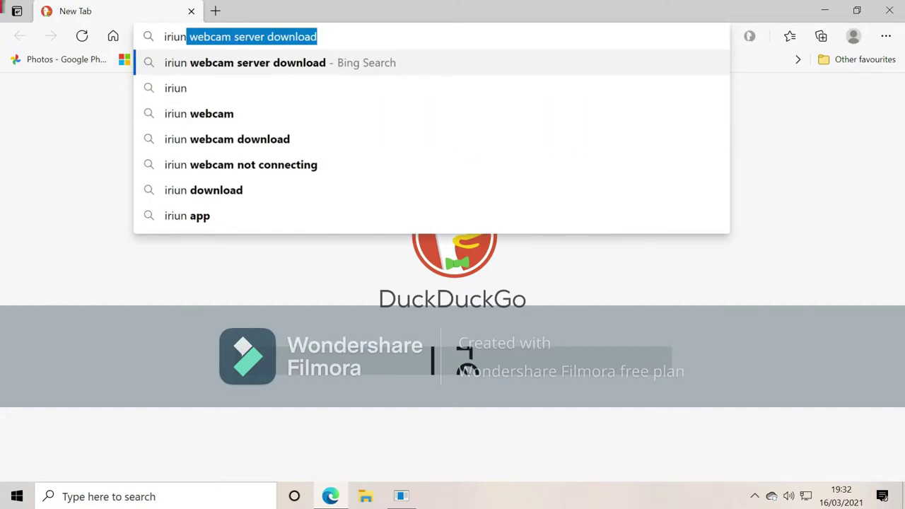
{"action": "left_click", "coordinate": [232, 144]}
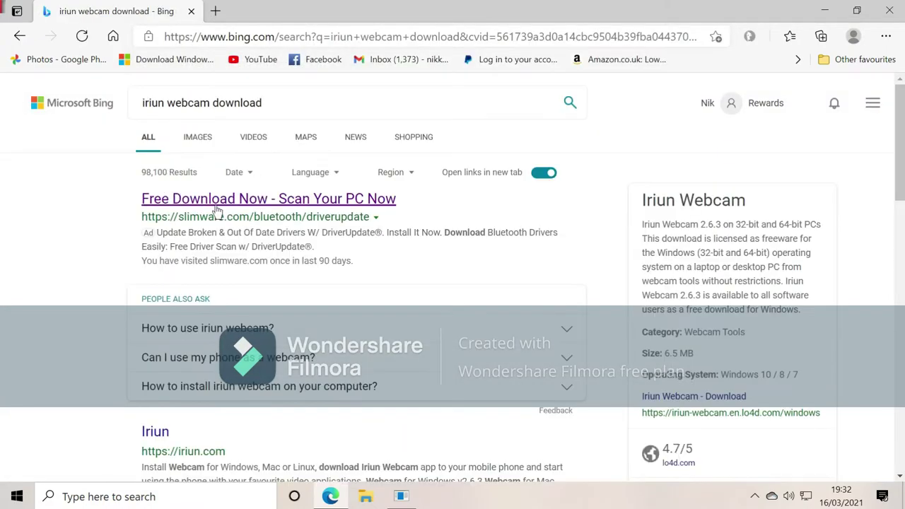
Check the lo4d Iriun Webcam 2.6.3 download page, then go back to the Bing results
{"action": "scroll", "coordinate": [184, 240], "scroll_direction": "down", "scroll_amount": 3}
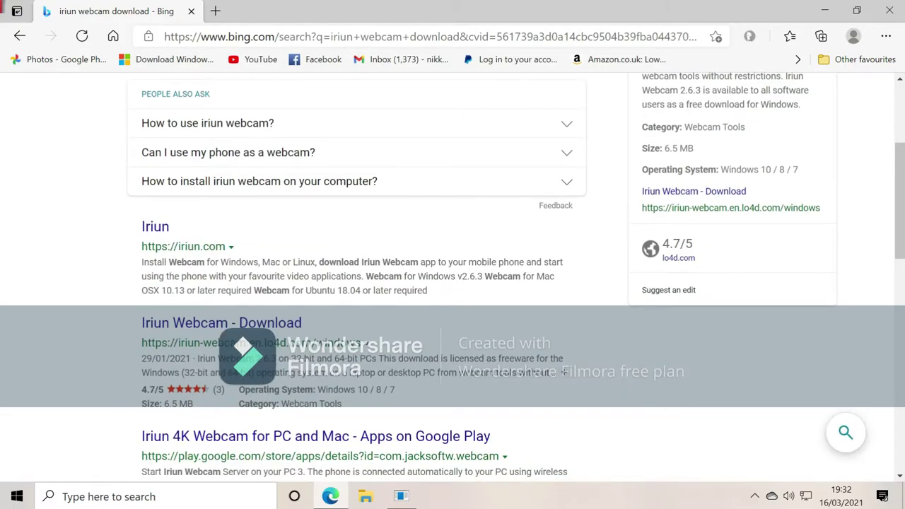
{"action": "left_click", "coordinate": [174, 325]}
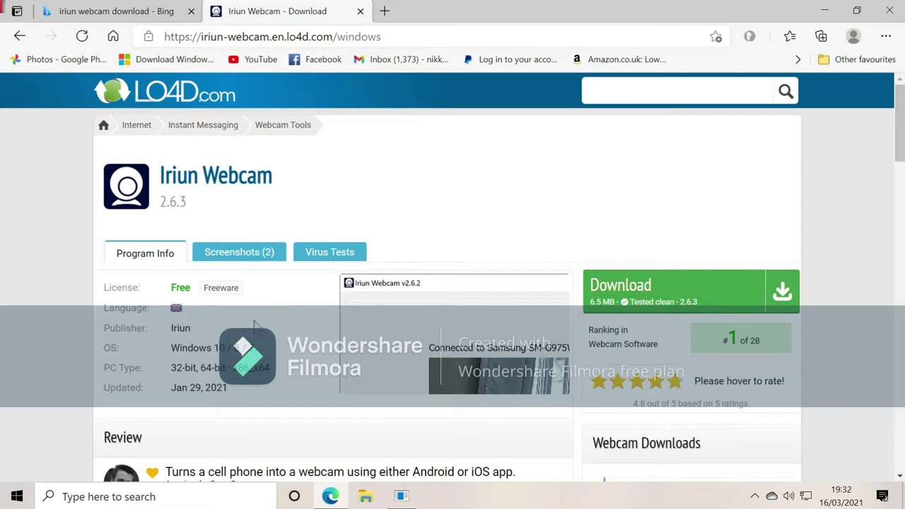
{"action": "scroll", "coordinate": [273, 268], "scroll_direction": "down", "scroll_amount": 1}
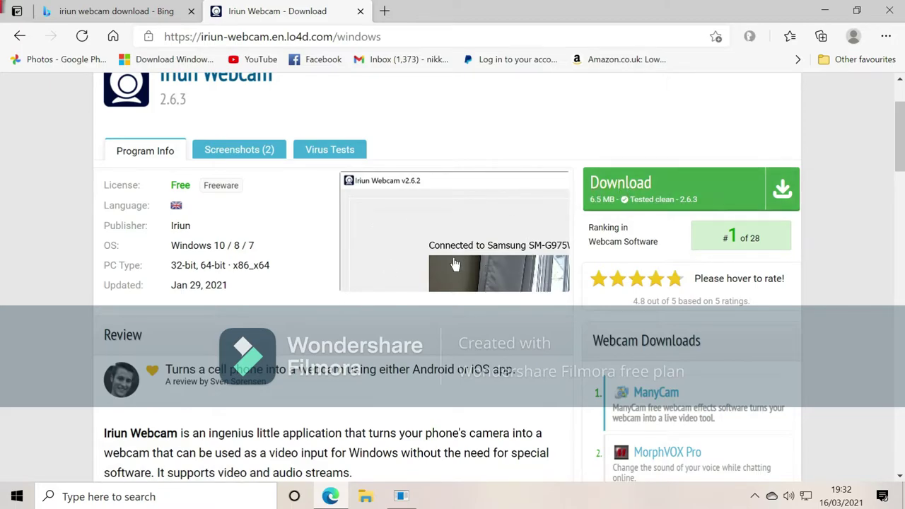
{"action": "left_click", "coordinate": [19, 37]}
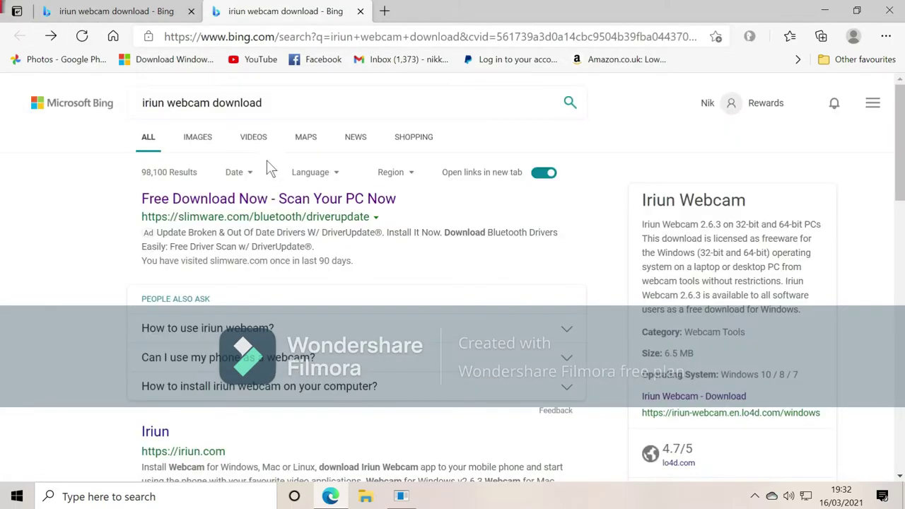
Open iriun.com and download the Windows installer, WinWebcam-2.6.3.exe
{"action": "left_click", "coordinate": [160, 125]}
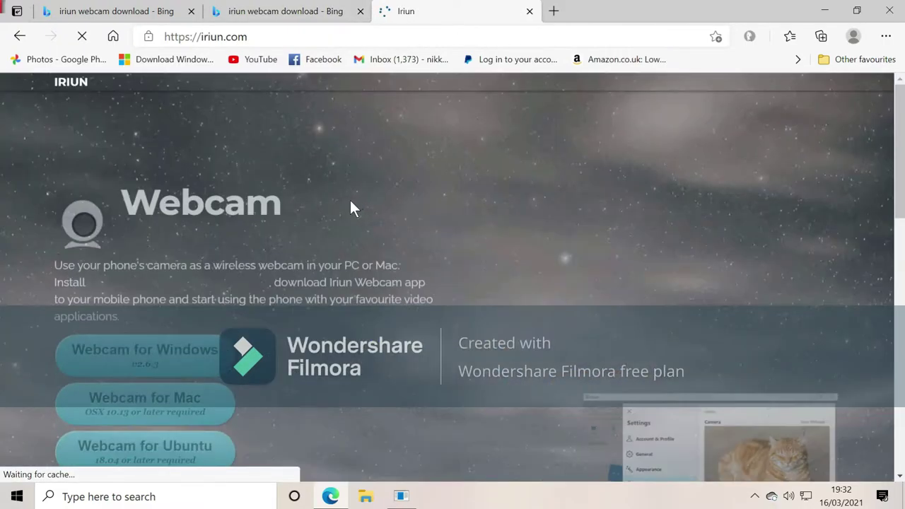
{"action": "scroll", "coordinate": [312, 231], "scroll_direction": "down", "scroll_amount": 2}
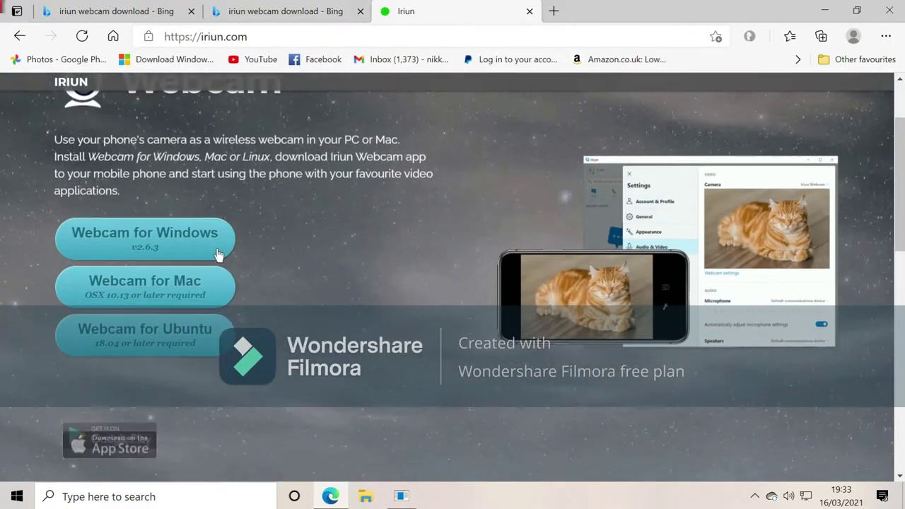
{"action": "left_click", "coordinate": [181, 241]}
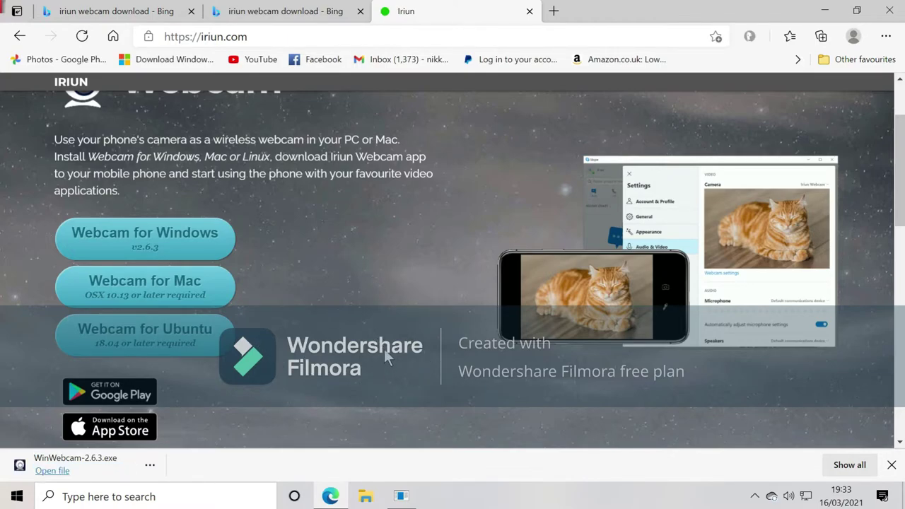
Run WinWebcam-2.6.3.exe, accept the licence, keep the default folder, install and finish
{"action": "left_click", "coordinate": [52, 471]}
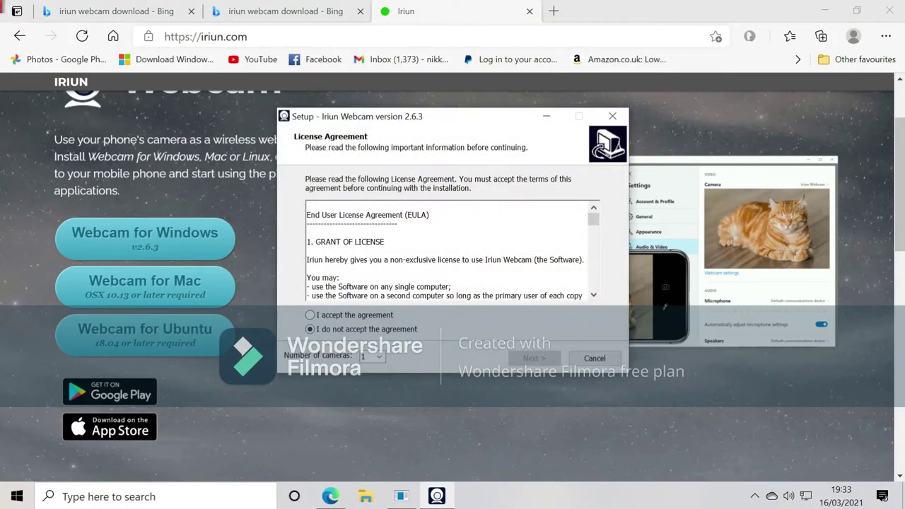
{"action": "left_click", "coordinate": [311, 315]}
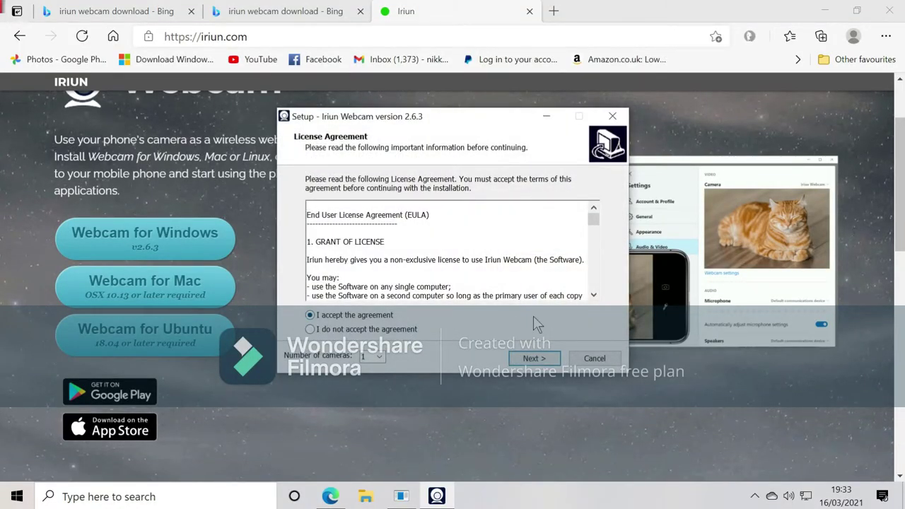
{"action": "left_click", "coordinate": [534, 361]}
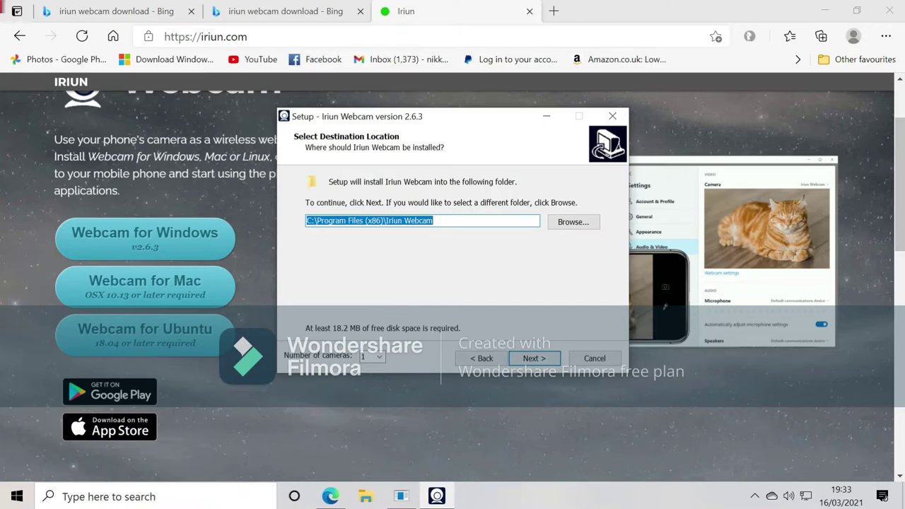
{"action": "left_click", "coordinate": [533, 358]}
{"action": "left_click", "coordinate": [521, 352]}
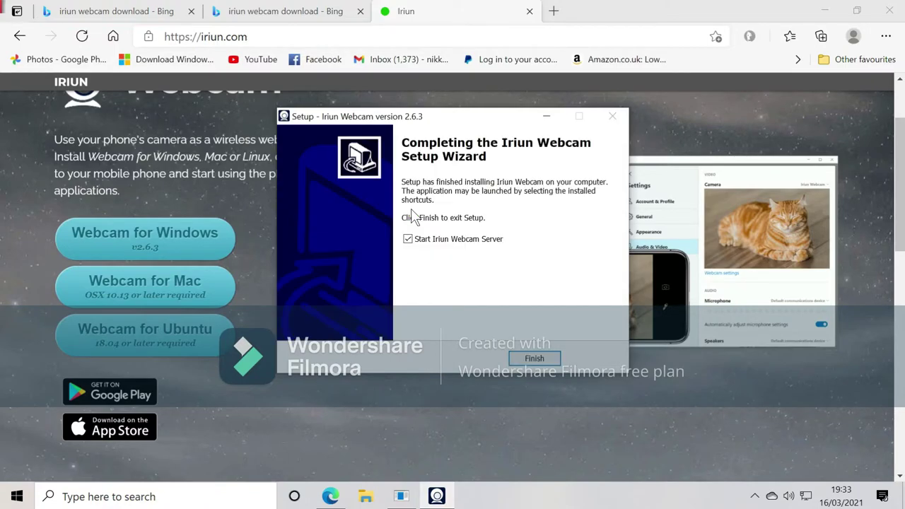
{"action": "left_click", "coordinate": [549, 357]}
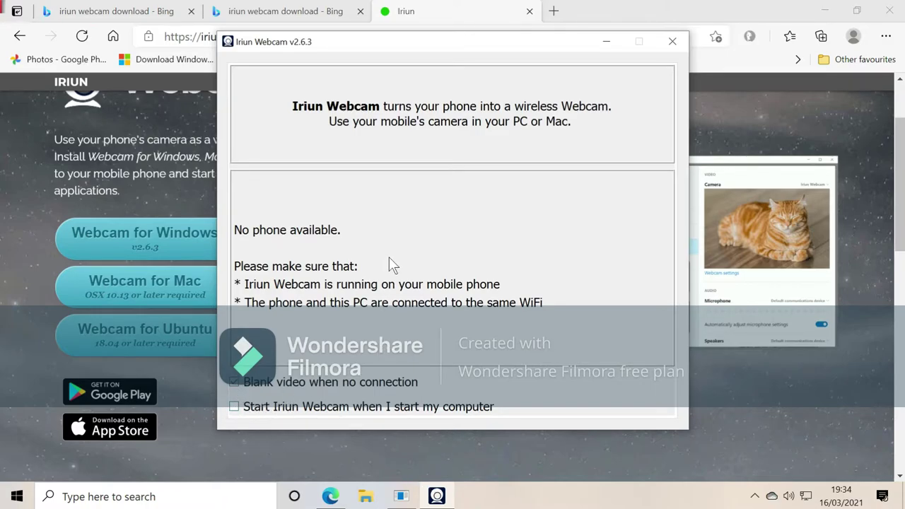
Close Iriun, minimize Edge and relaunch Iriun Webcam from its desktop shortcut, with Filmora alongside
{"action": "left_click", "coordinate": [672, 43]}
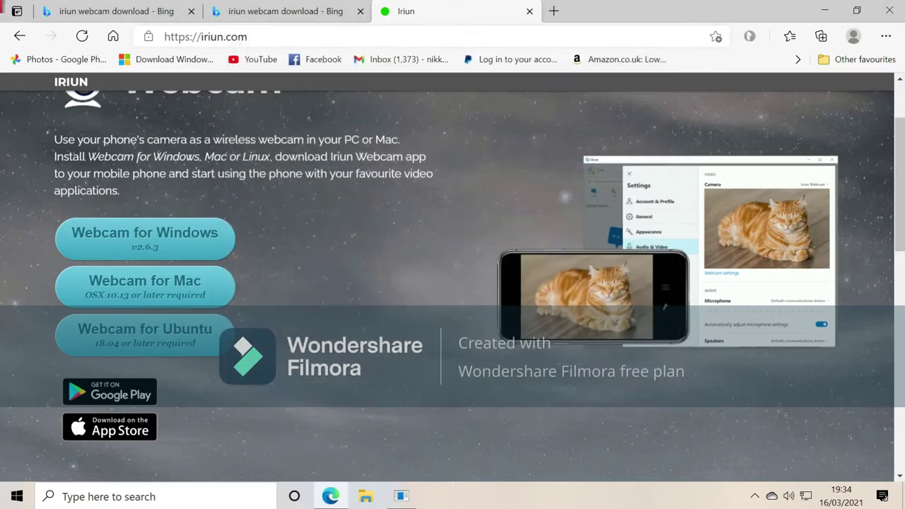
{"action": "left_click", "coordinate": [401, 496]}
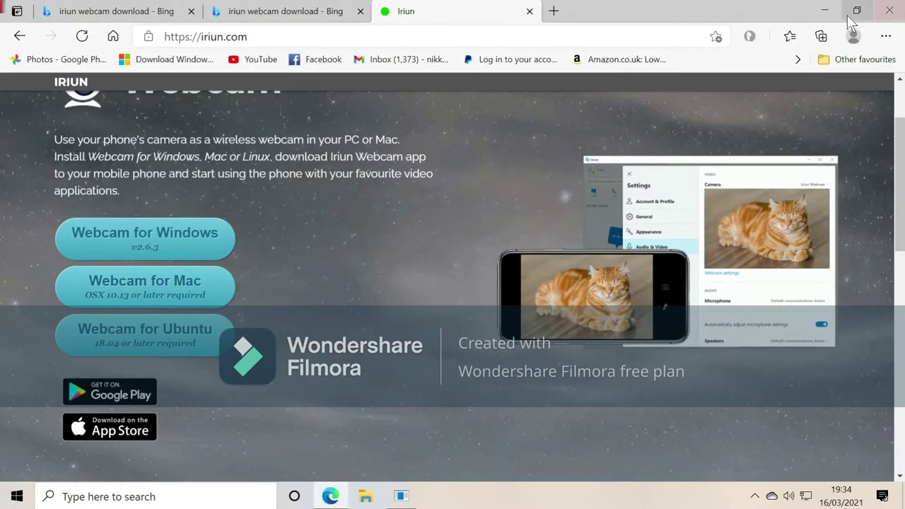
{"action": "left_click", "coordinate": [824, 12]}
{"action": "double_click", "coordinate": [84, 253]}
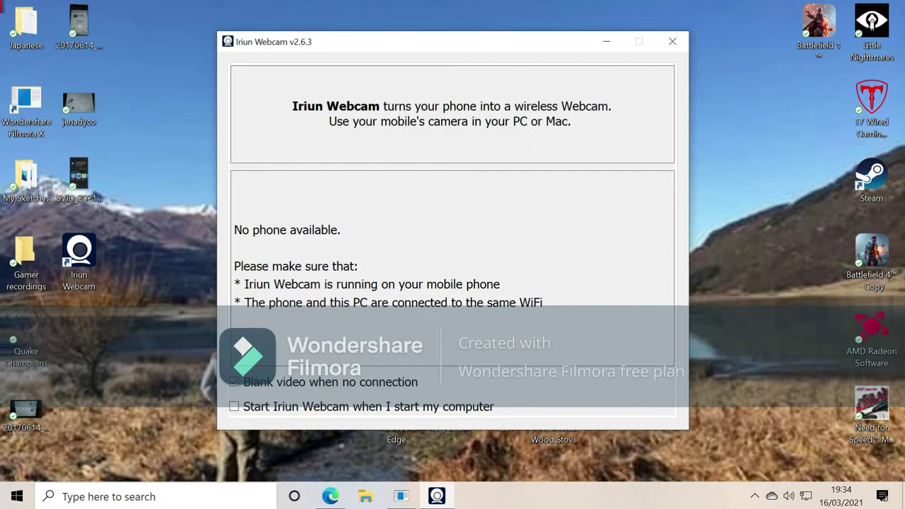
{"action": "left_click", "coordinate": [401, 496]}
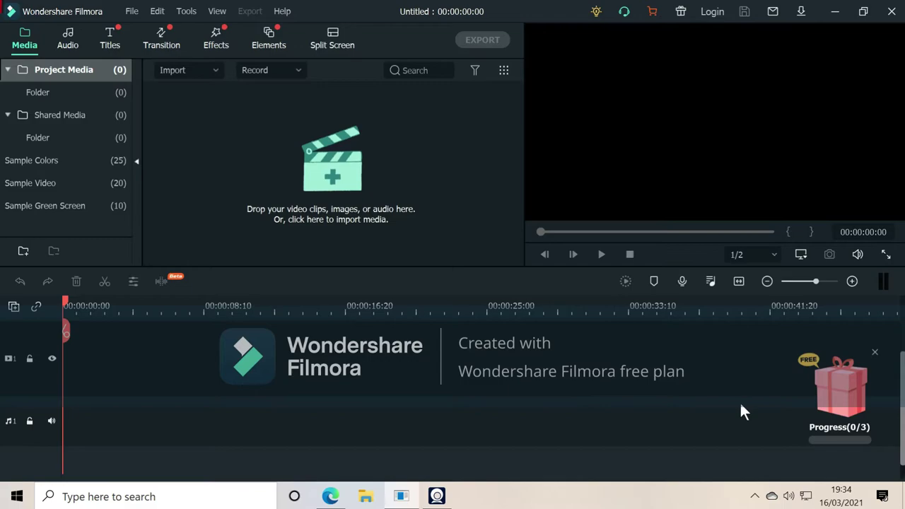
Launch Iriun Webcam on the phone and dismiss its intro notes with 'Do not show again'
{"action": "left_click", "coordinate": [437, 496]}
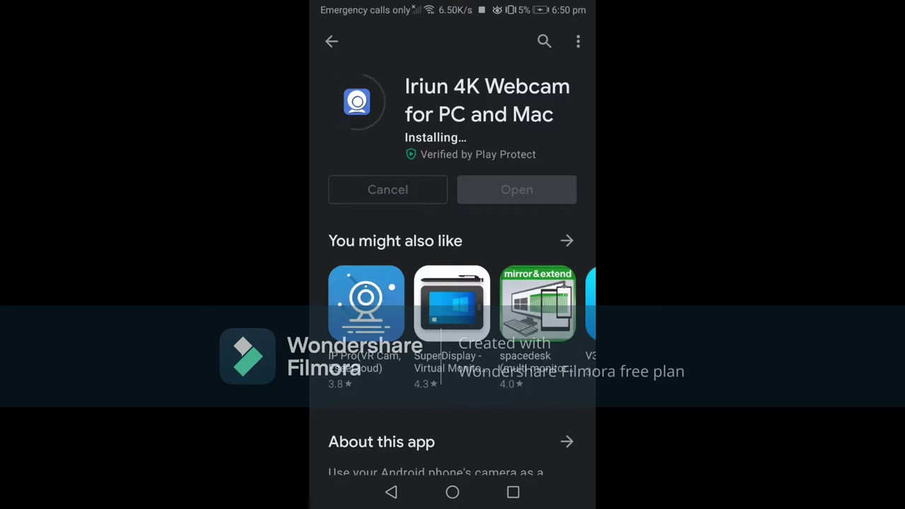
{"action": "left_click", "coordinate": [489, 191]}
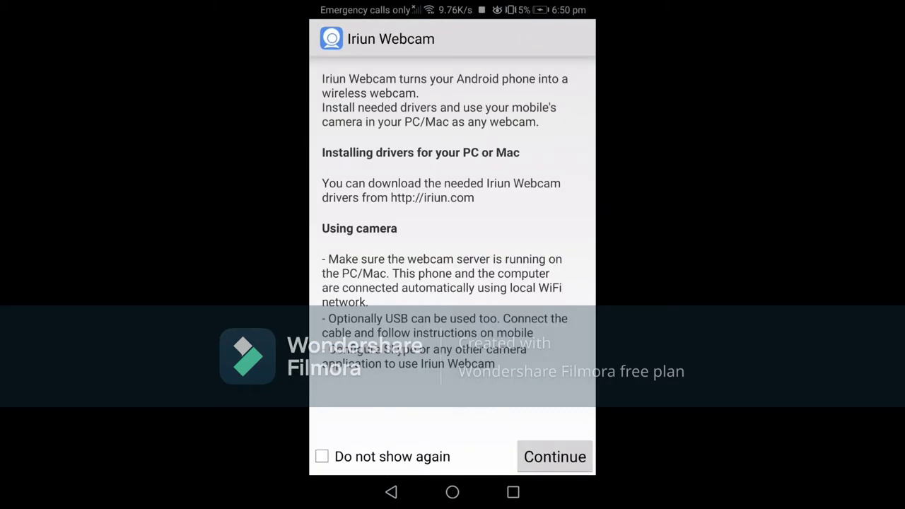
{"action": "left_click", "coordinate": [322, 457]}
{"action": "left_click", "coordinate": [554, 456]}
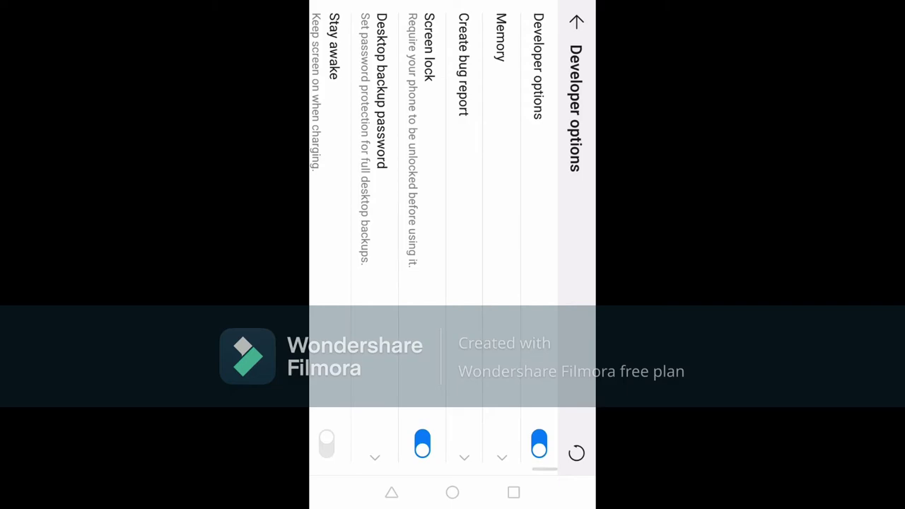
Scroll Developer options to confirm USB debugging is enabled, then go back to Iriun
{"action": "scroll", "coordinate": [439, 234], "scroll_direction": "down", "scroll_amount": 3}
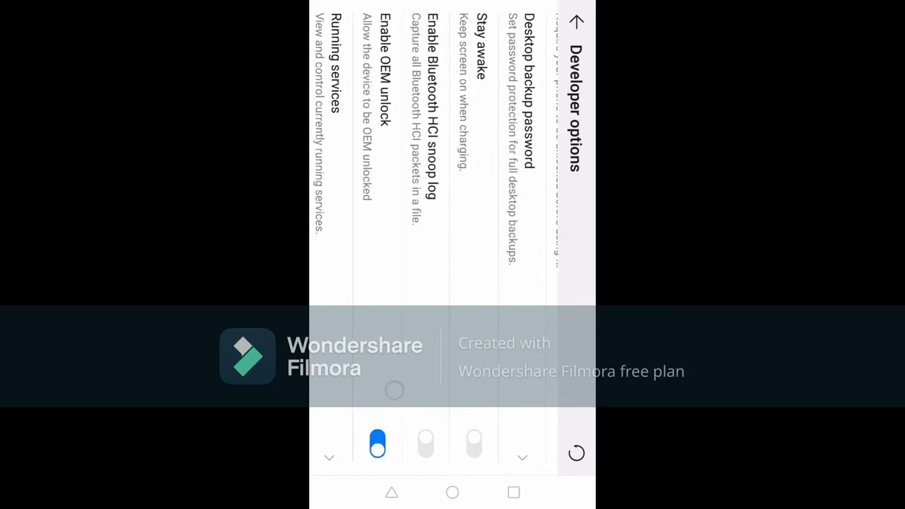
{"action": "scroll", "coordinate": [438, 233], "scroll_direction": "down", "scroll_amount": 3}
{"action": "scroll", "coordinate": [438, 233], "scroll_direction": "down", "scroll_amount": 2}
{"action": "scroll", "coordinate": [438, 233], "scroll_direction": "down", "scroll_amount": 2}
{"action": "scroll", "coordinate": [438, 233], "scroll_direction": "down", "scroll_amount": 2}
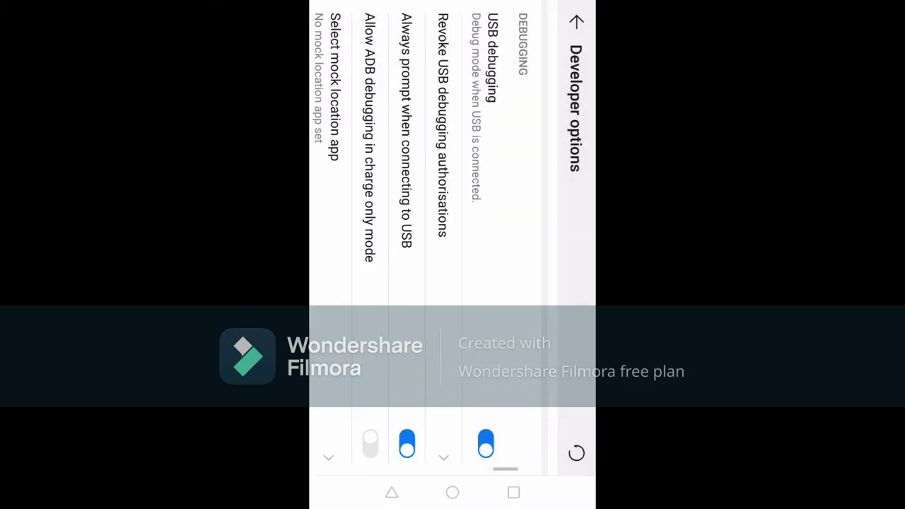
{"action": "left_click", "coordinate": [391, 492]}
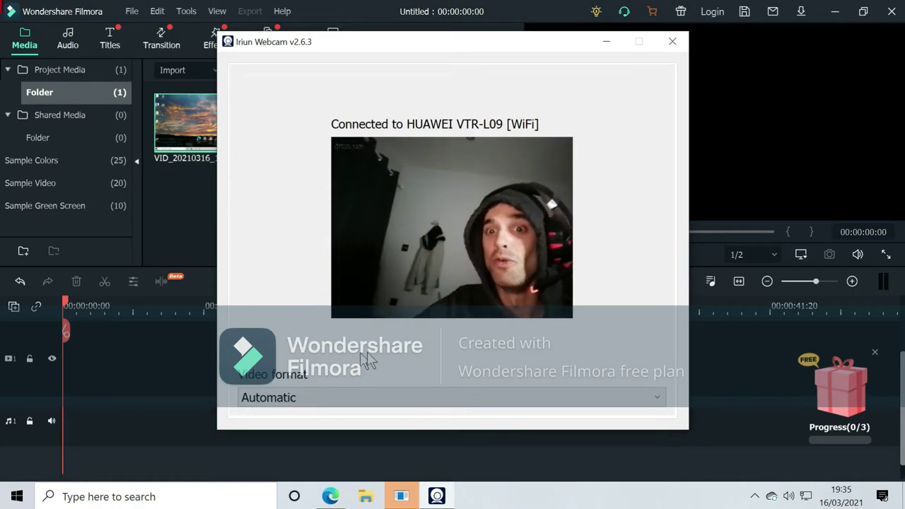
Set Iriun's video format to 1920 x 1080, then switch it to 640 x 480
{"action": "left_click", "coordinate": [497, 398]}
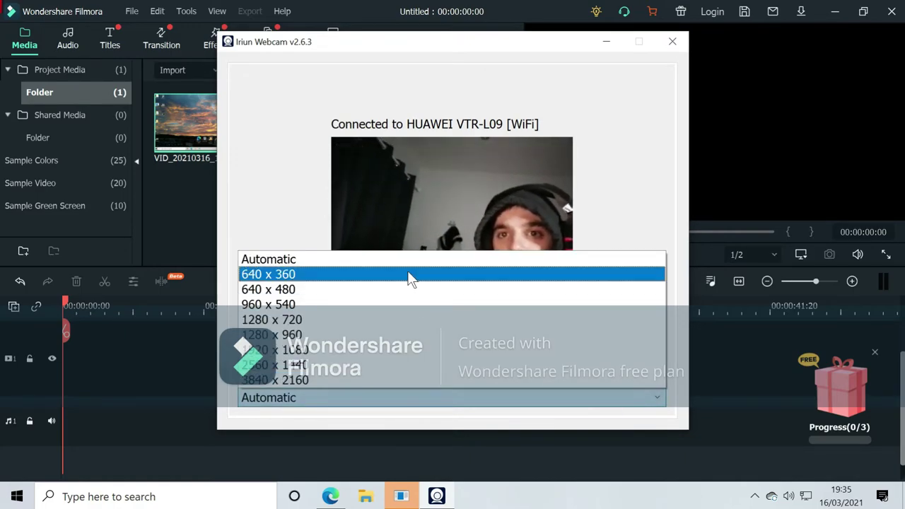
{"action": "left_click", "coordinate": [407, 349]}
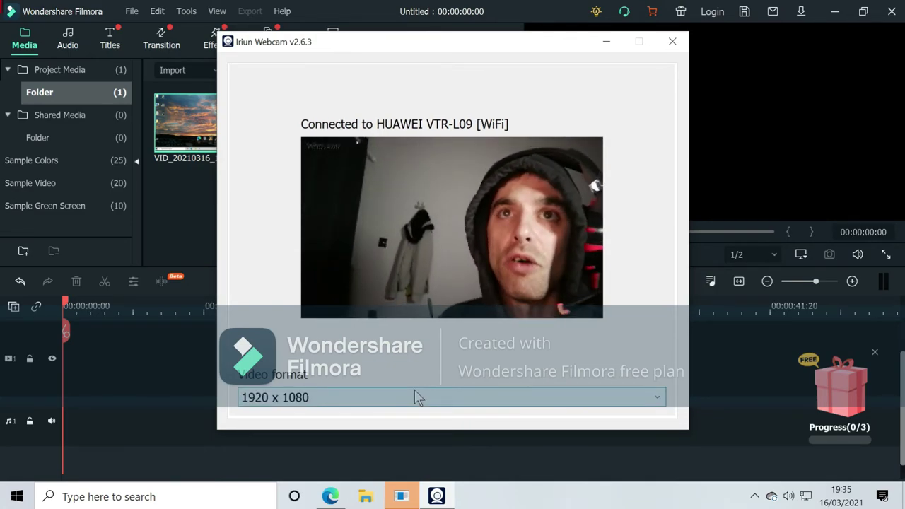
{"action": "left_click", "coordinate": [416, 397]}
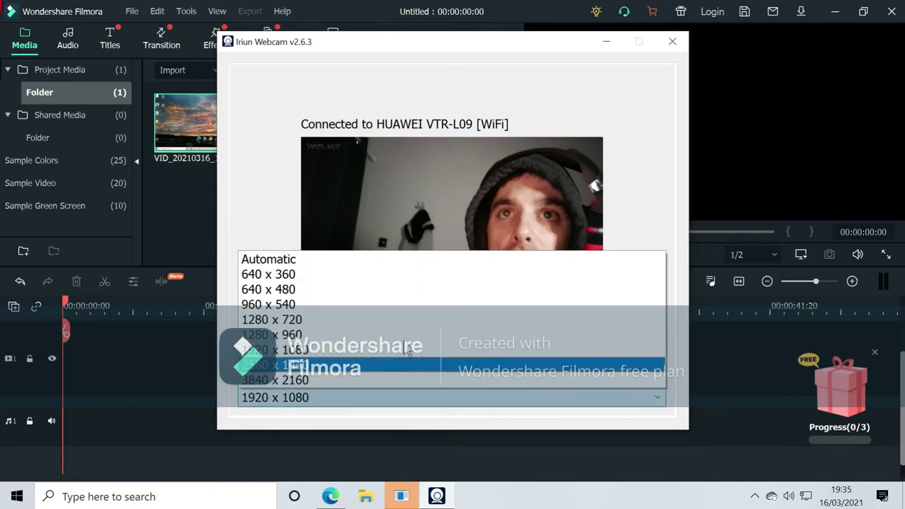
{"action": "left_click", "coordinate": [398, 289]}
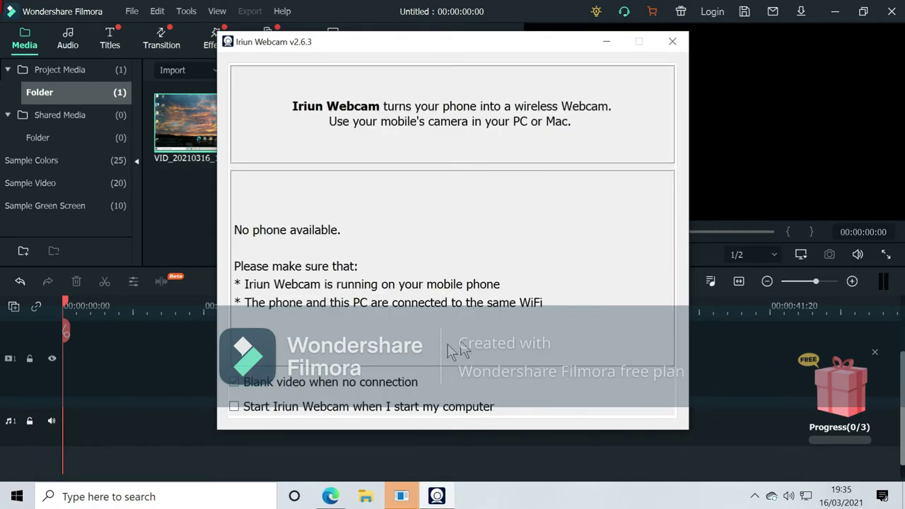
Minimize Filmora so the Iriun window sits alone over the desktop
{"action": "left_click", "coordinate": [435, 496]}
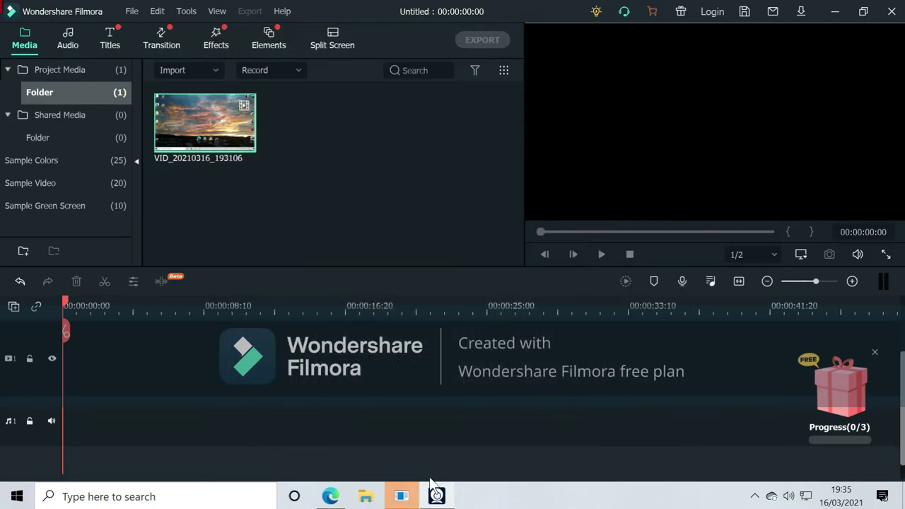
{"action": "left_click", "coordinate": [432, 496]}
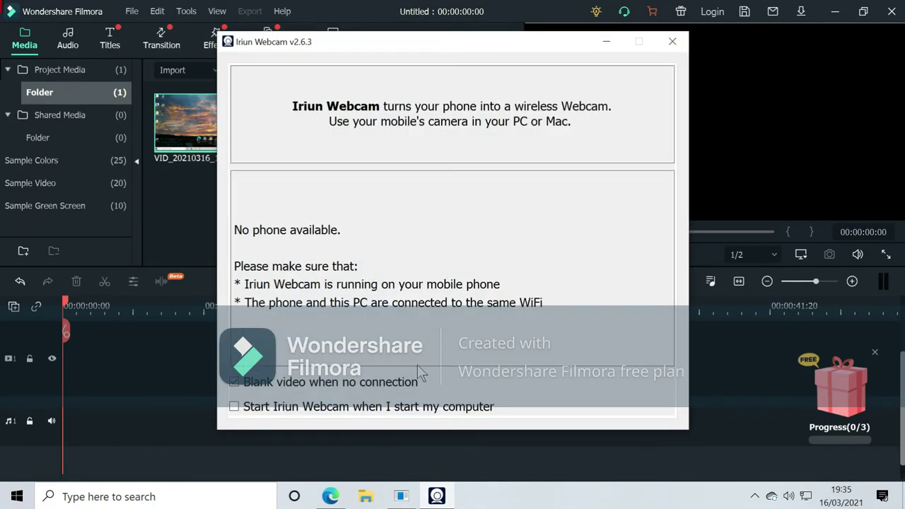
{"action": "left_click", "coordinate": [398, 497]}
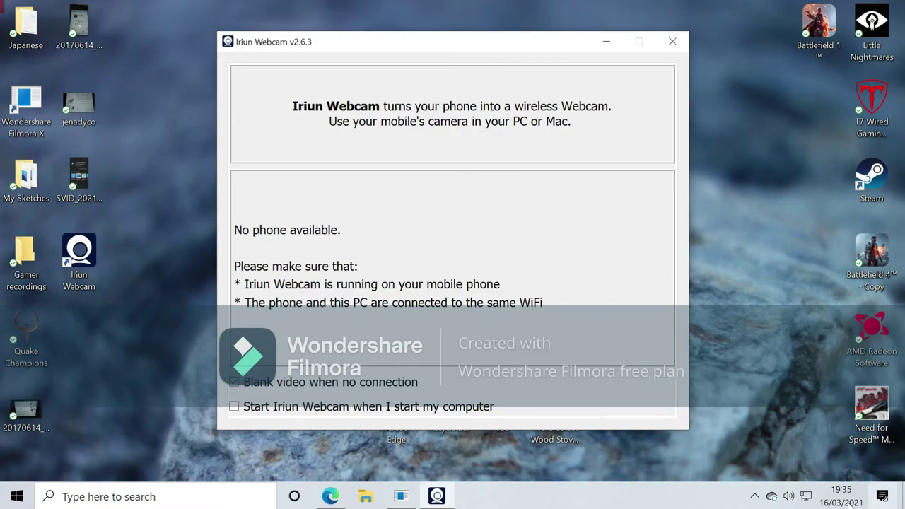
Open the screen recorder from the tray and move its controls to mid-screen
{"action": "left_click", "coordinate": [754, 496]}
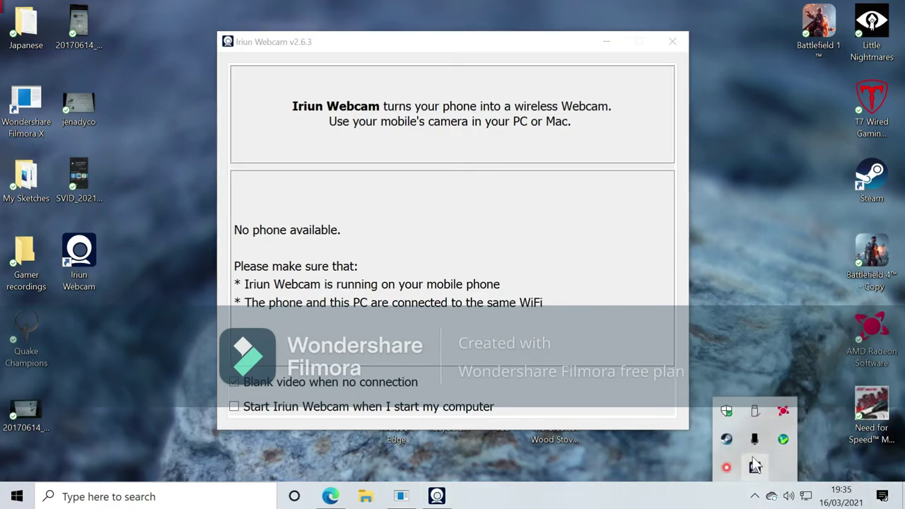
{"action": "right_click", "coordinate": [730, 470]}
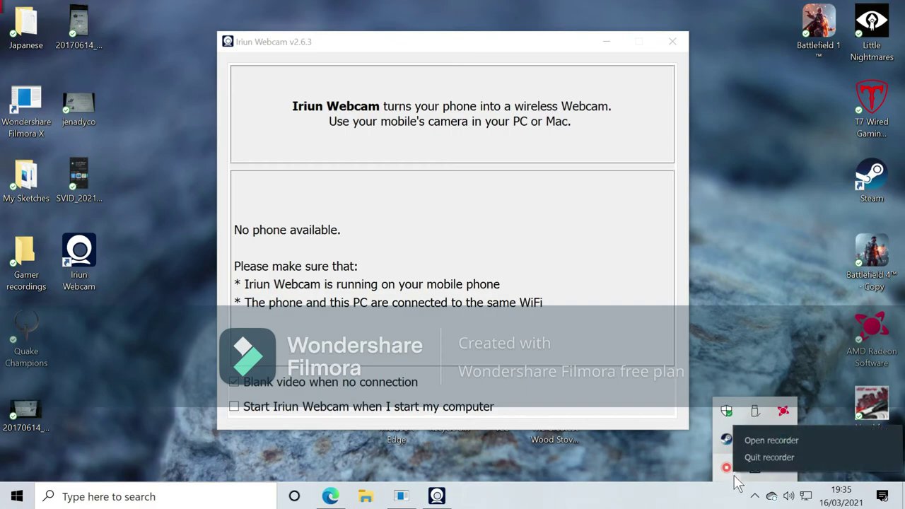
{"action": "left_click", "coordinate": [767, 442]}
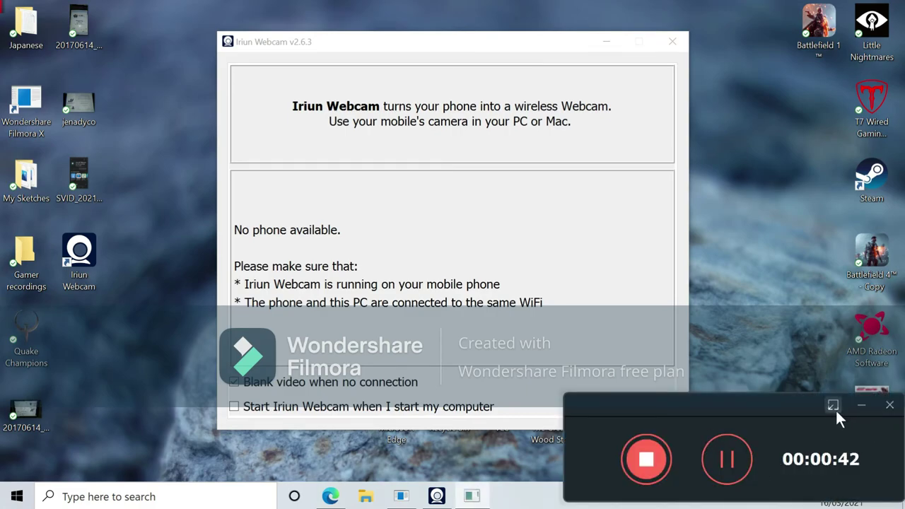
{"action": "left_click_drag", "start_coordinate": [793, 417], "coordinate": [624, 180]}
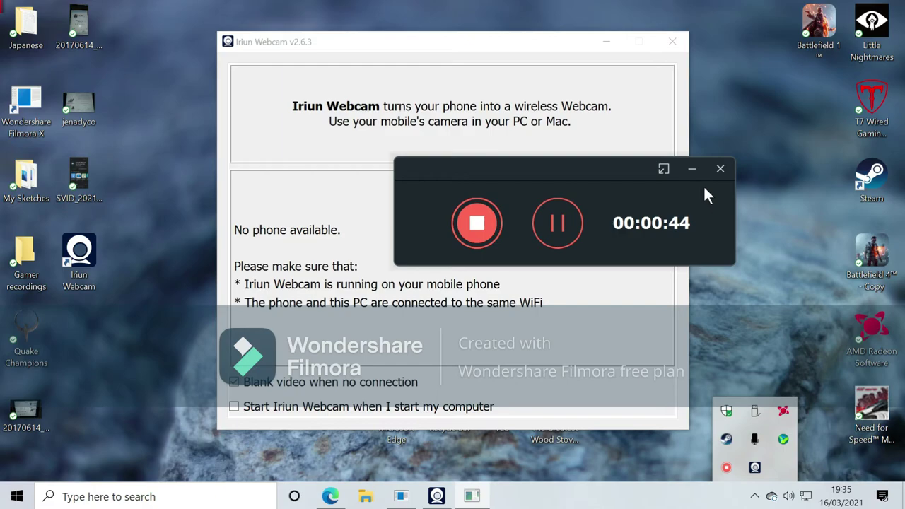
Close the Iriun main window and place the live camera preview in the top-right corner
{"action": "left_click", "coordinate": [753, 469]}
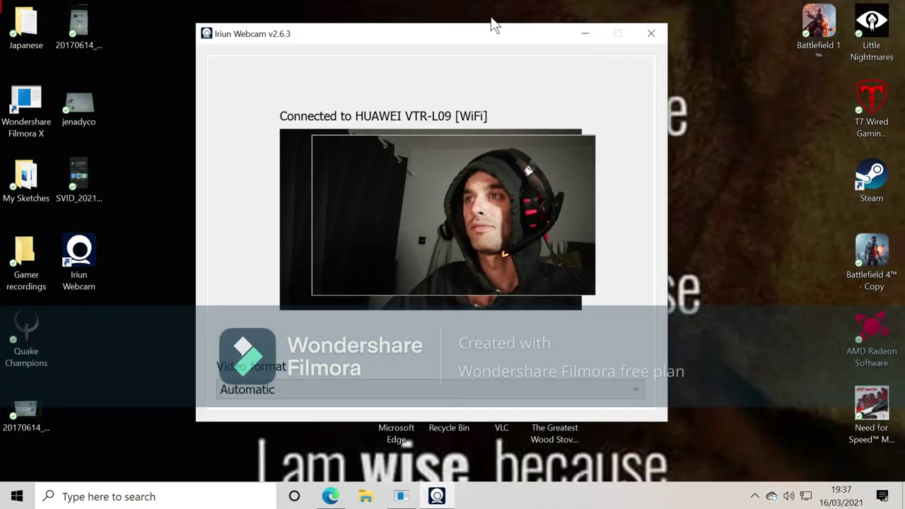
{"action": "left_click_drag", "start_coordinate": [495, 25], "coordinate": [256, 128]}
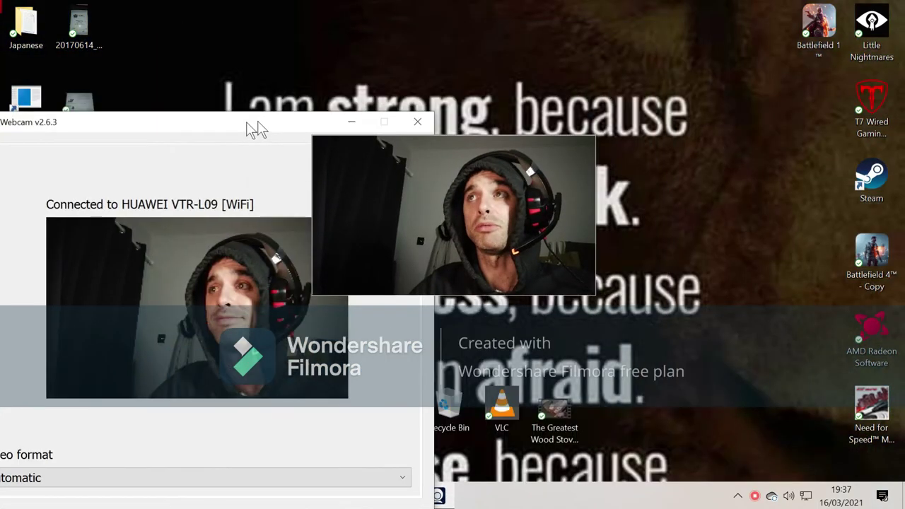
{"action": "left_click", "coordinate": [391, 121]}
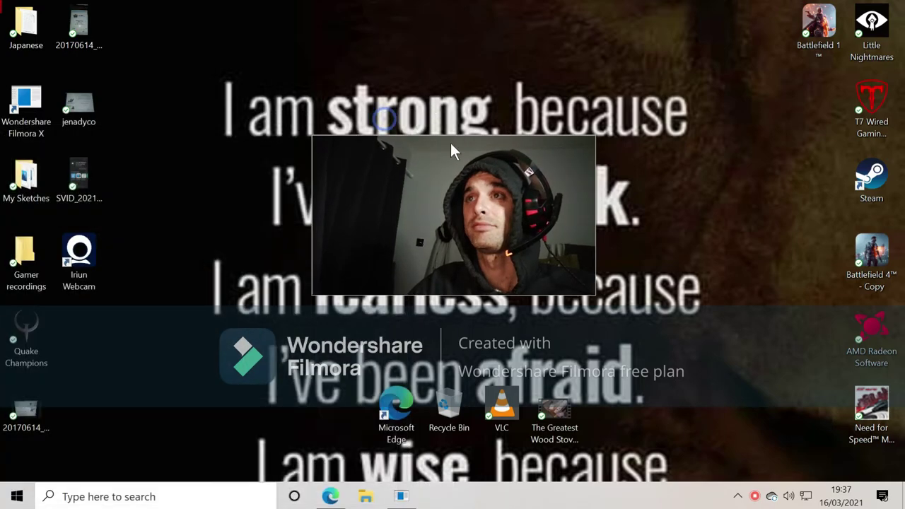
{"action": "left_click_drag", "start_coordinate": [450, 142], "coordinate": [643, 20]}
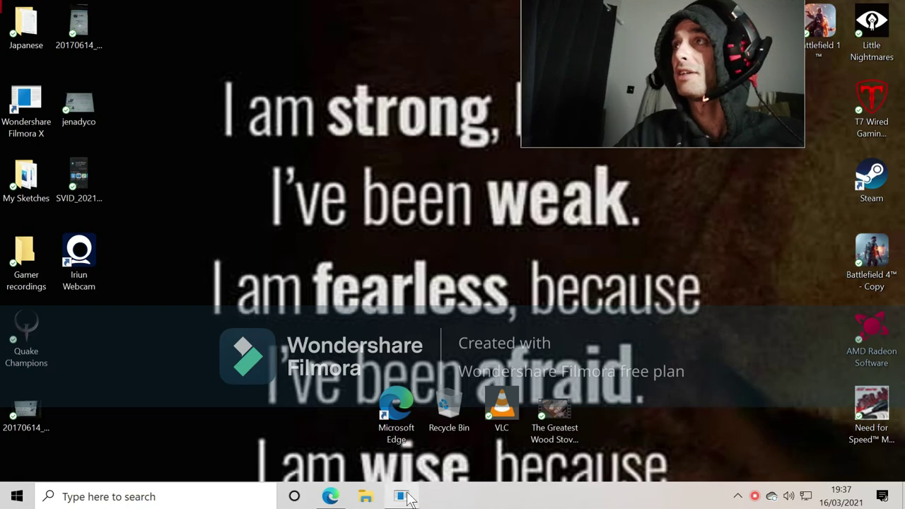
Reopen the screen recorder controls from its tray icon
{"action": "right_click", "coordinate": [758, 498]}
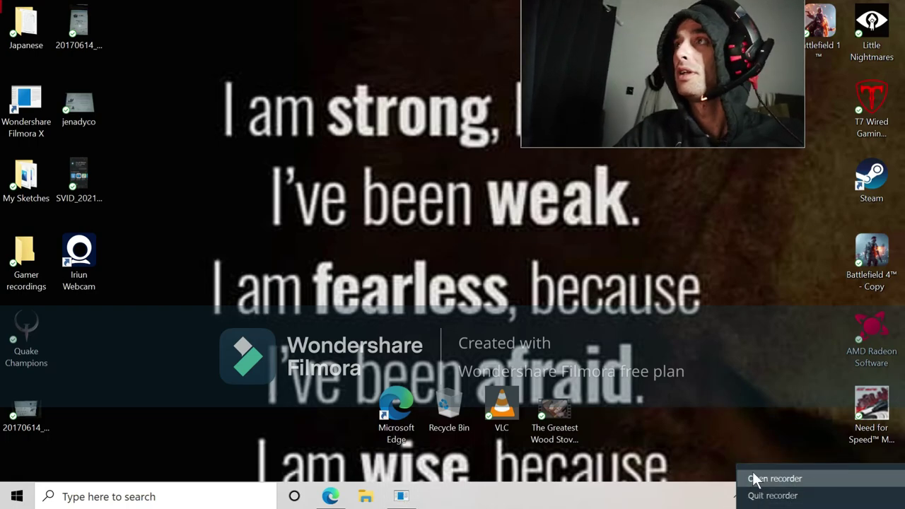
{"action": "left_click", "coordinate": [755, 479]}
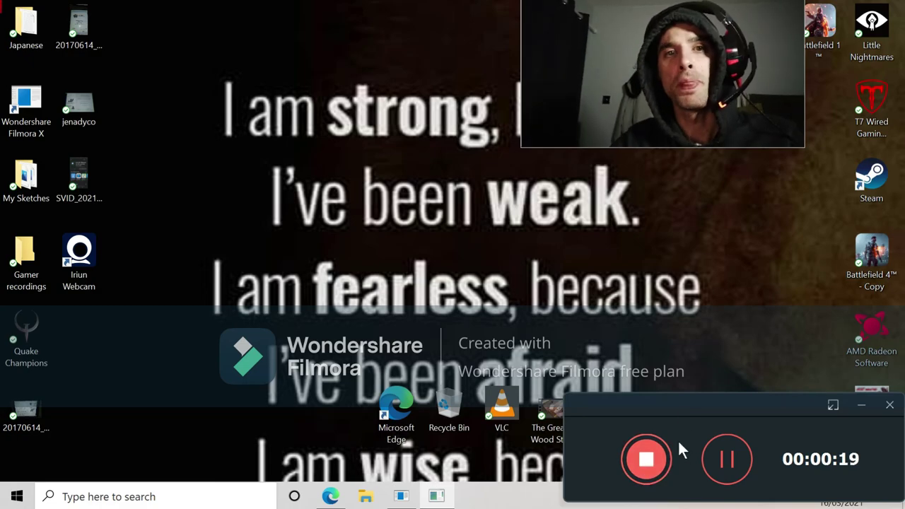
{"action": "left_click_drag", "start_coordinate": [687, 402], "coordinate": [681, 369]}
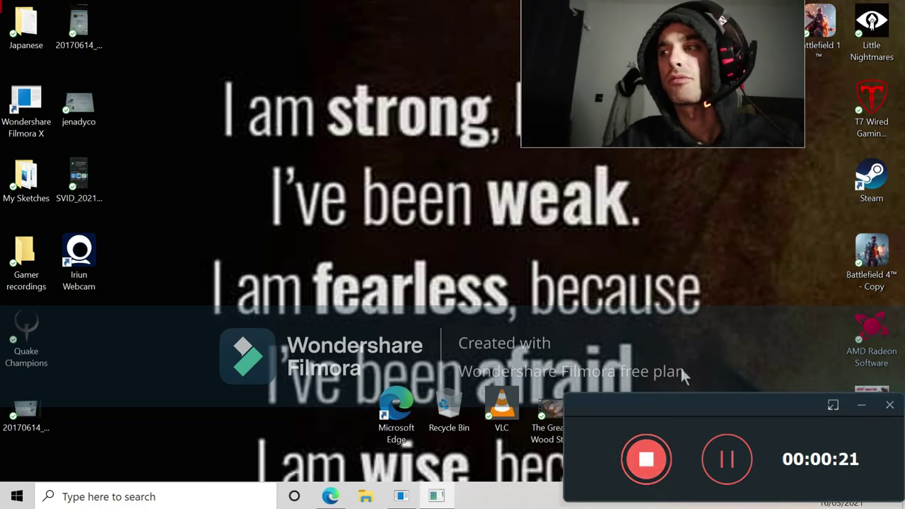